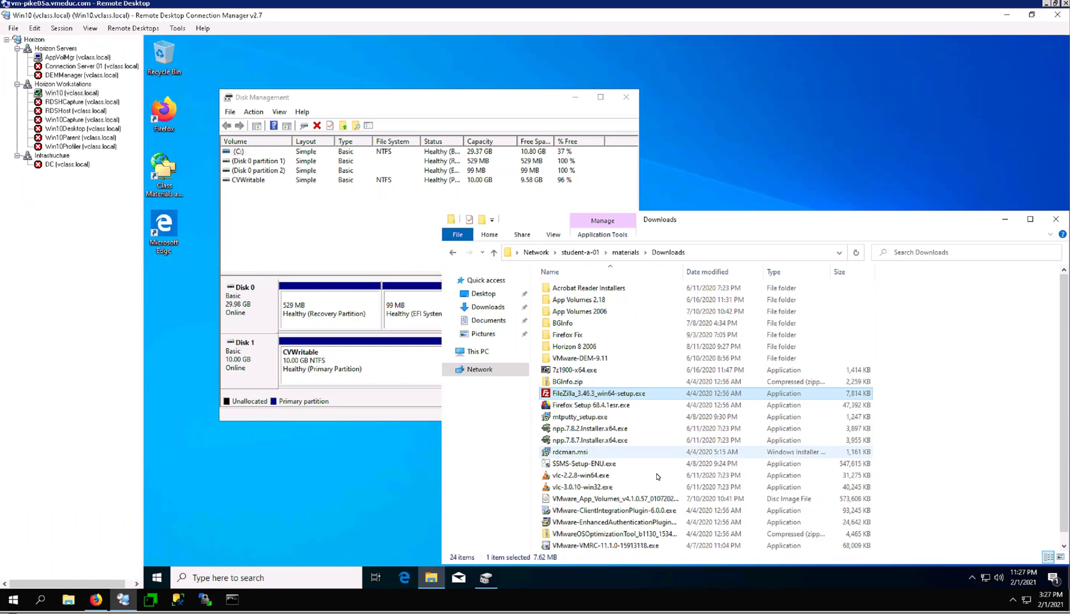
# - Bring Disk Management forward and select the 10 GB CVWritable volume on Disk 1
pyautogui.click(340, 108)
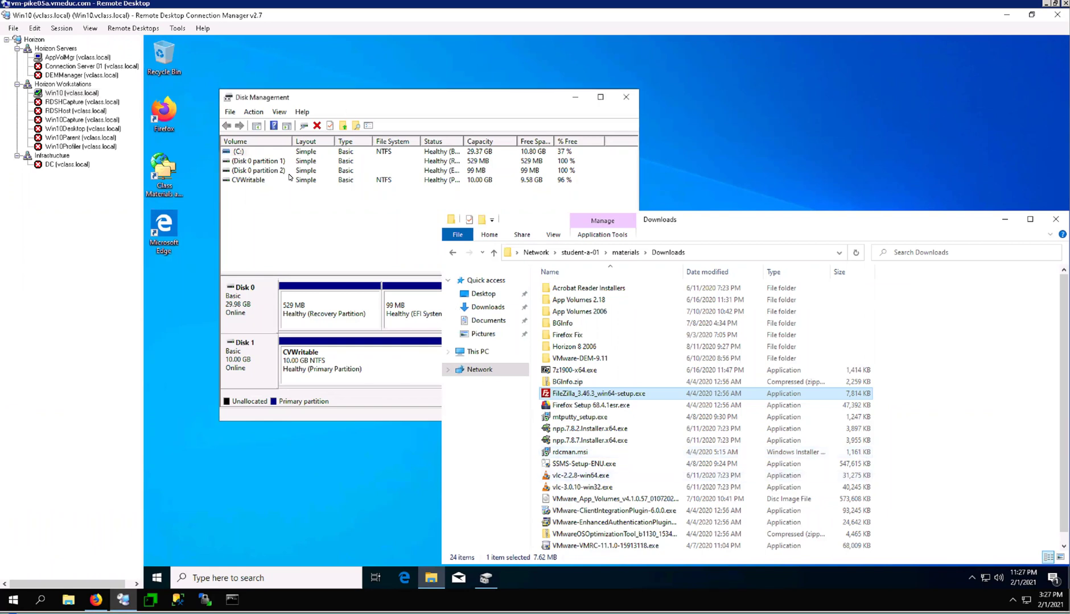
pyautogui.click(247, 182)
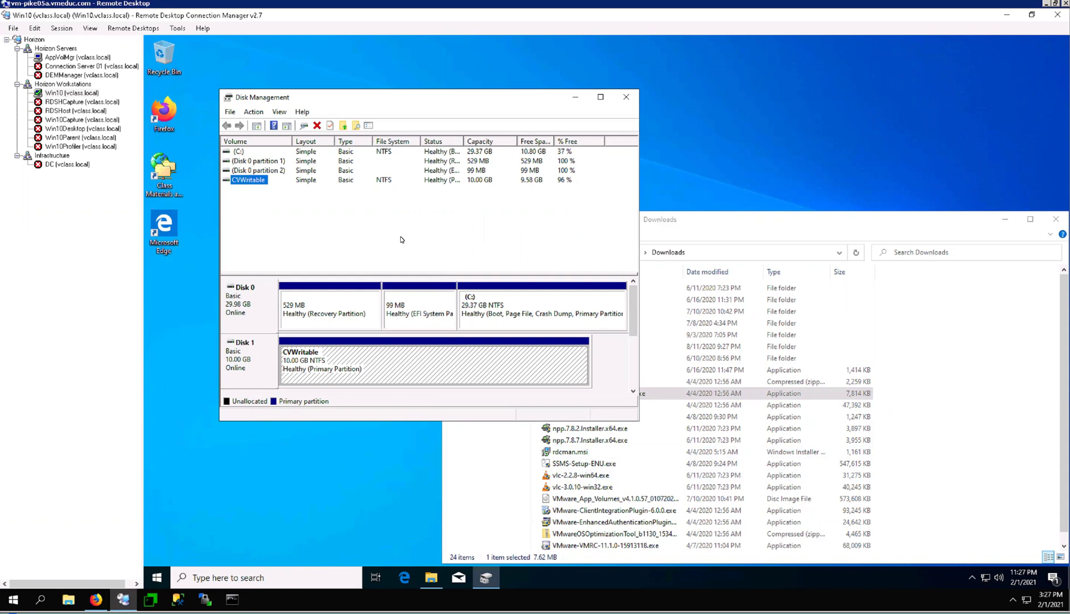
# - Minimize Disk Management and run FileZilla_3.46.3_win64-setup.exe from Downloads
pyautogui.click(574, 99)
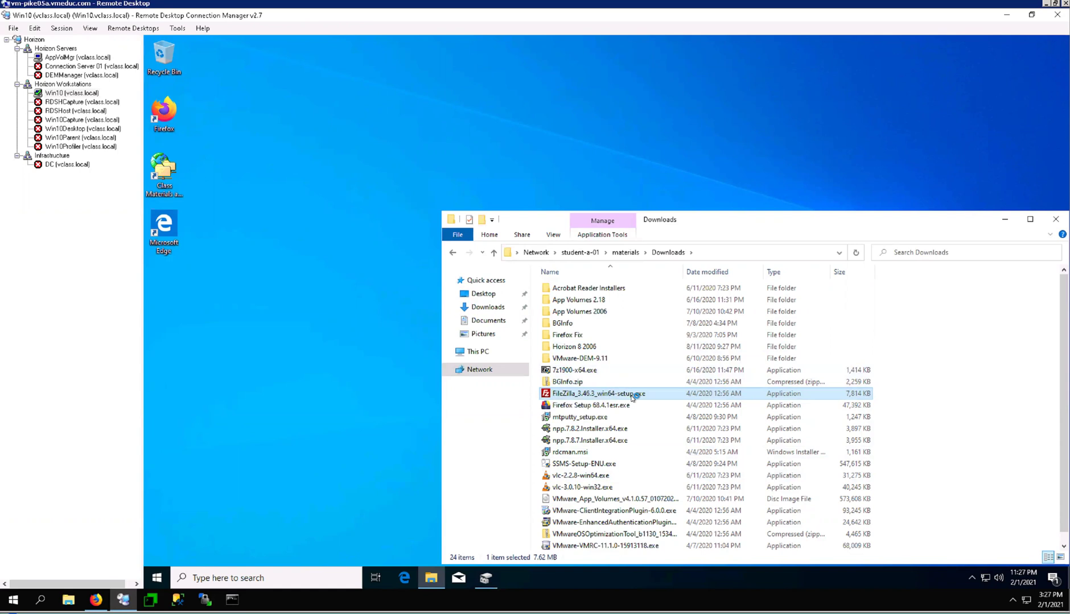
pyautogui.doubleClick(631, 397)
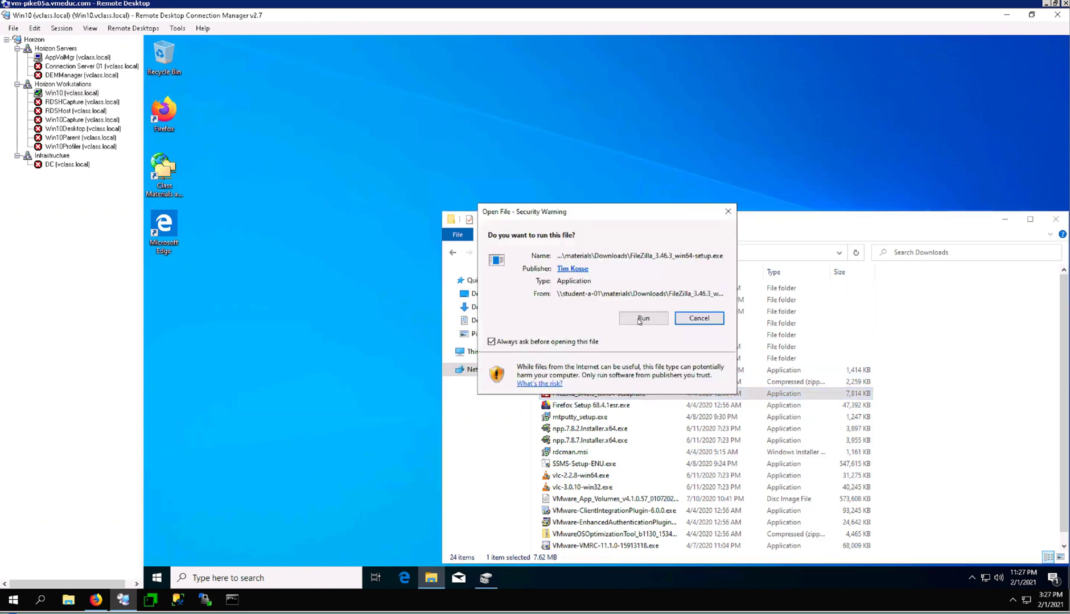
pyautogui.click(640, 319)
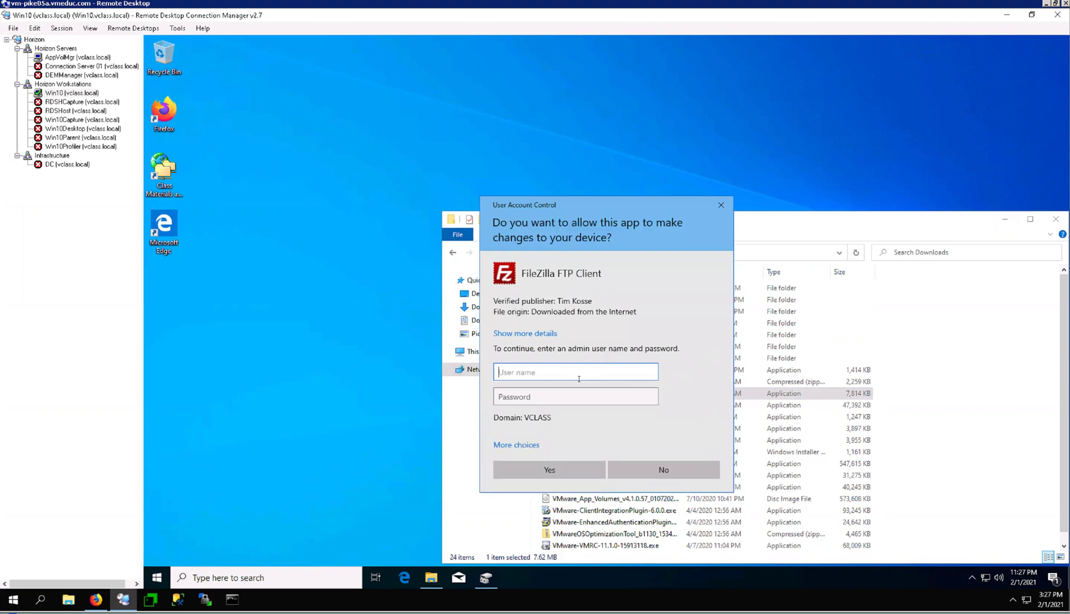
# - Enter the administrator user name and password in the UAC prompt
pyautogui.write('administrator')
pyautogui.press('Tab')
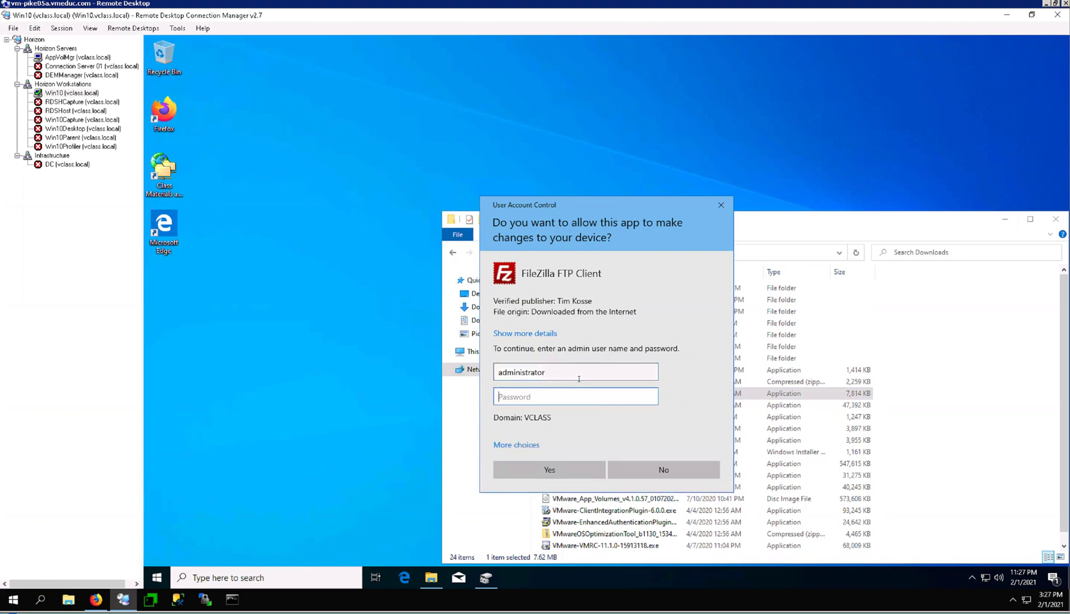
pyautogui.write('VMware1!')
# - Approve the installer, accept the GPL licence, and install for all users with a desktop icon
pyautogui.click(567, 469)
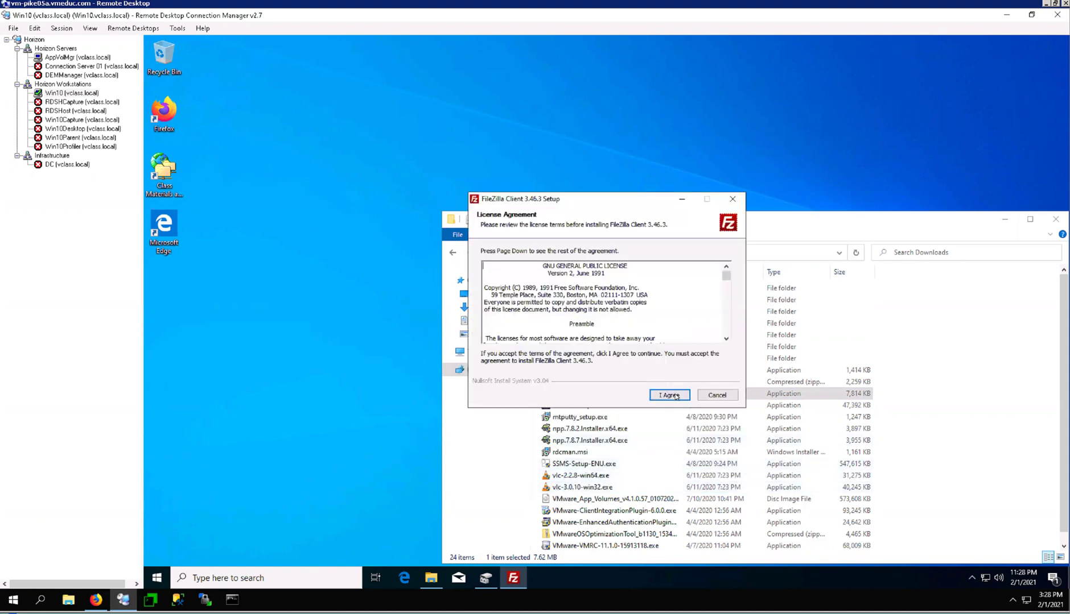
pyautogui.click(674, 395)
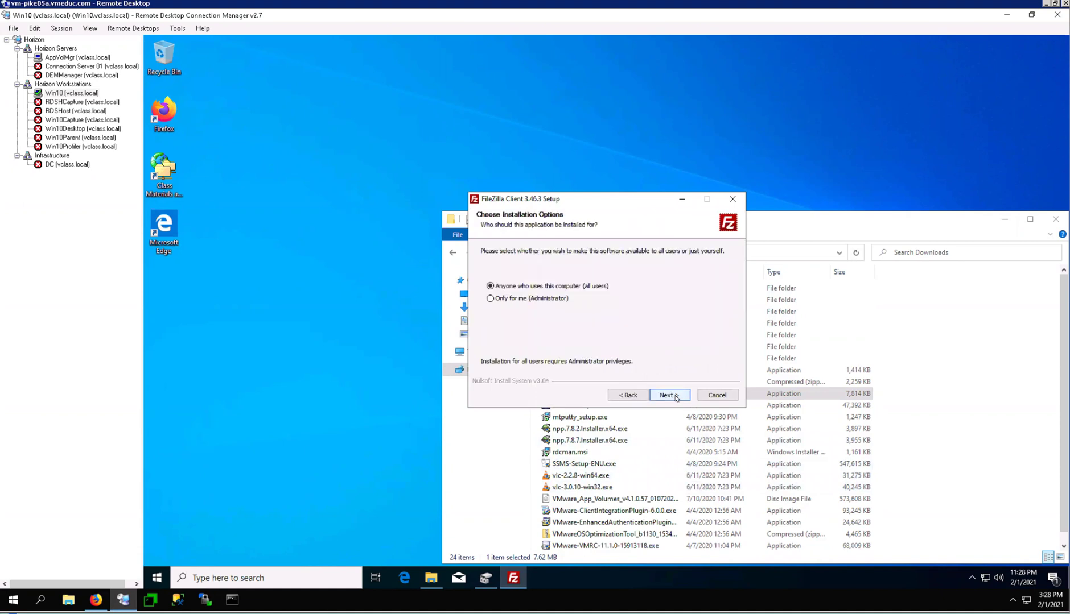
pyautogui.click(678, 400)
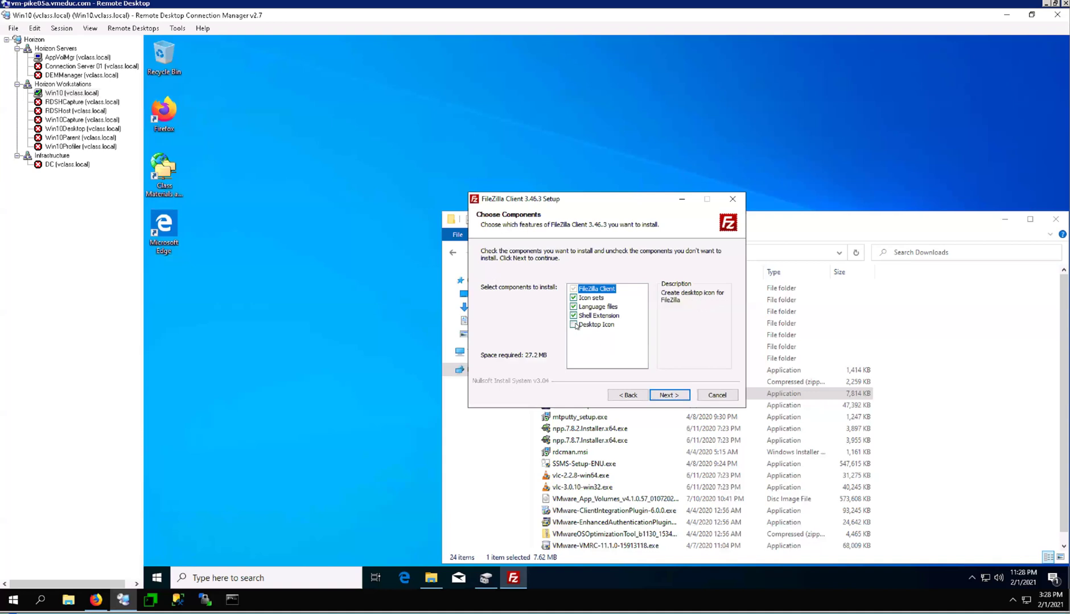
pyautogui.click(585, 325)
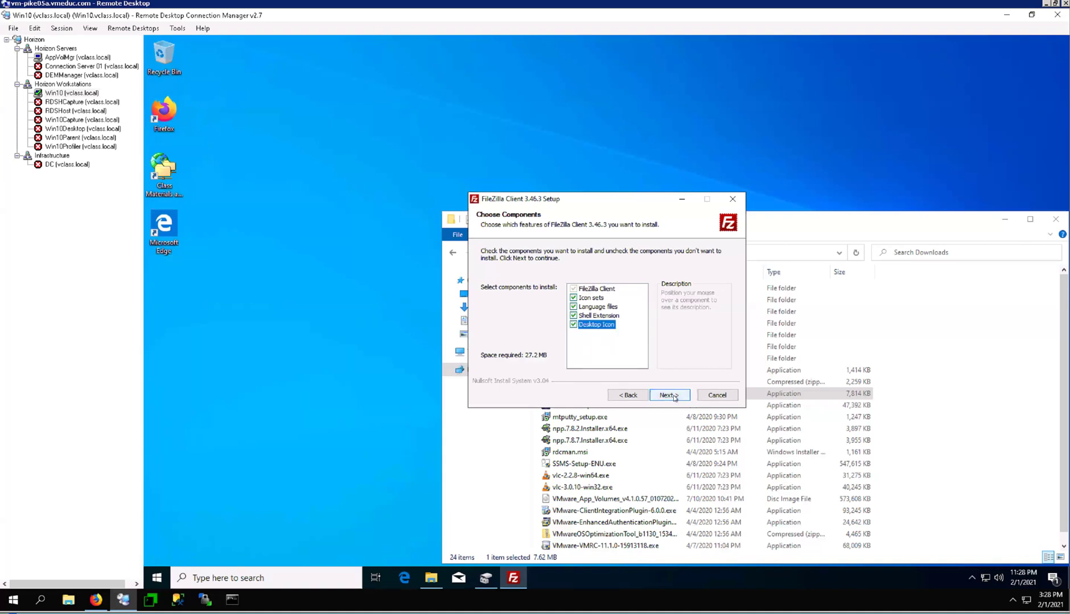
pyautogui.click(670, 395)
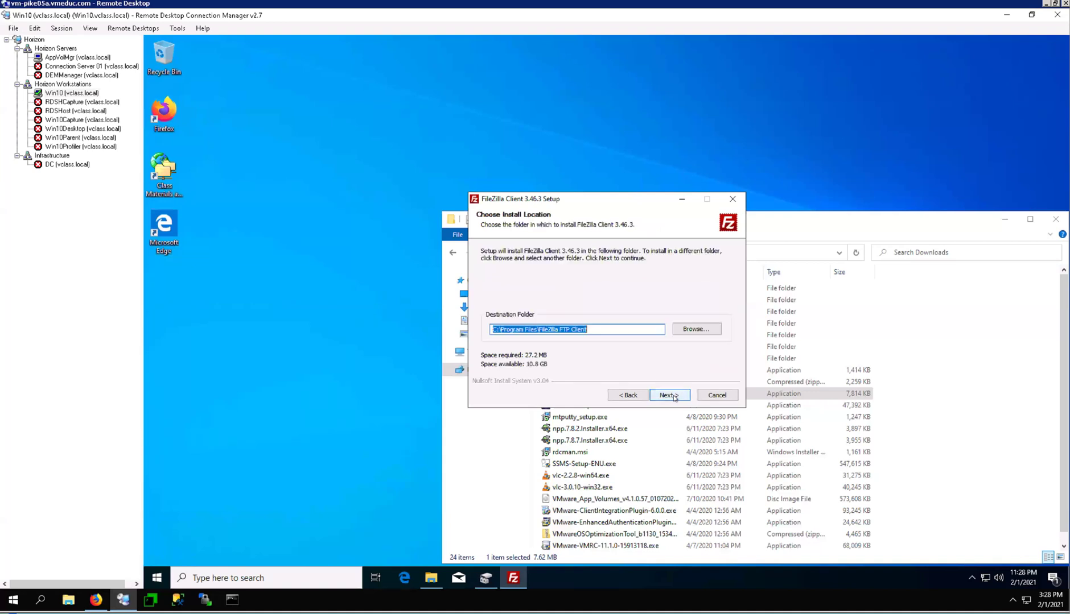
pyautogui.click(670, 396)
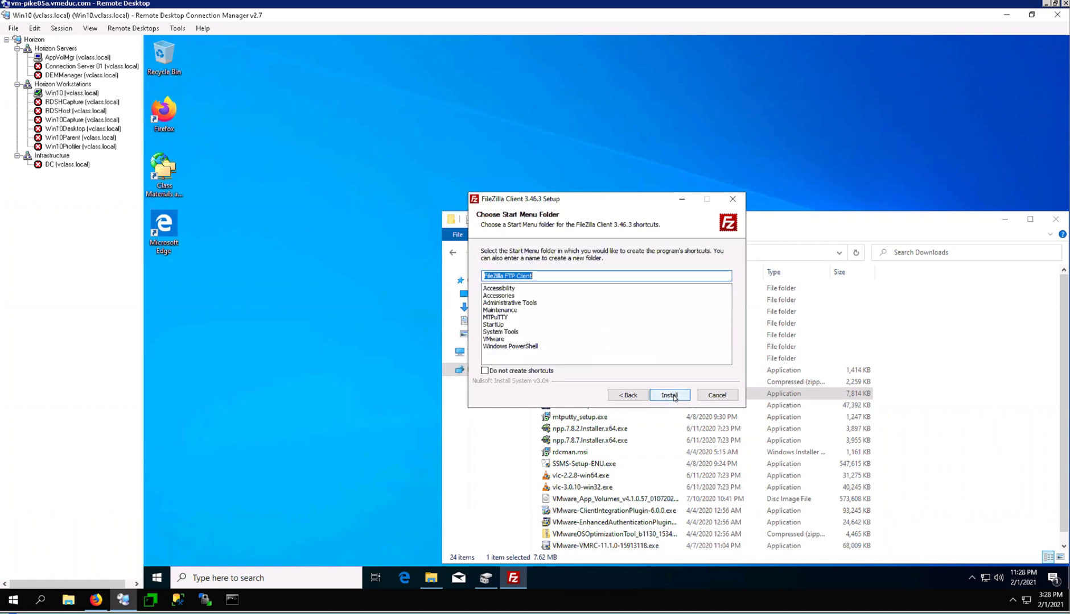
pyautogui.click(674, 398)
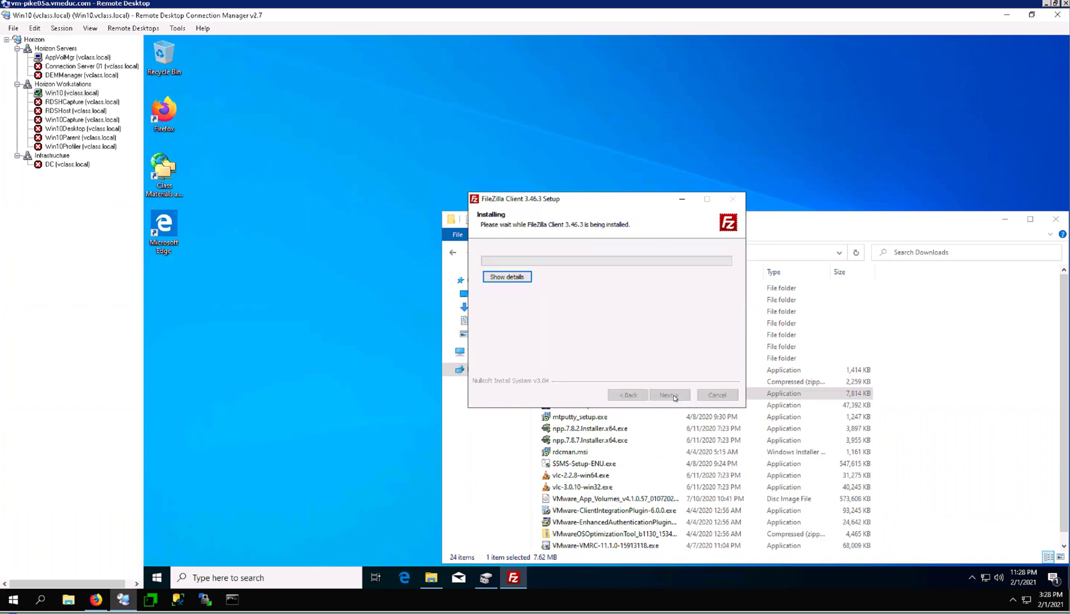
# - Show the installation details, then finish setup without starting FileZilla
pyautogui.click(519, 277)
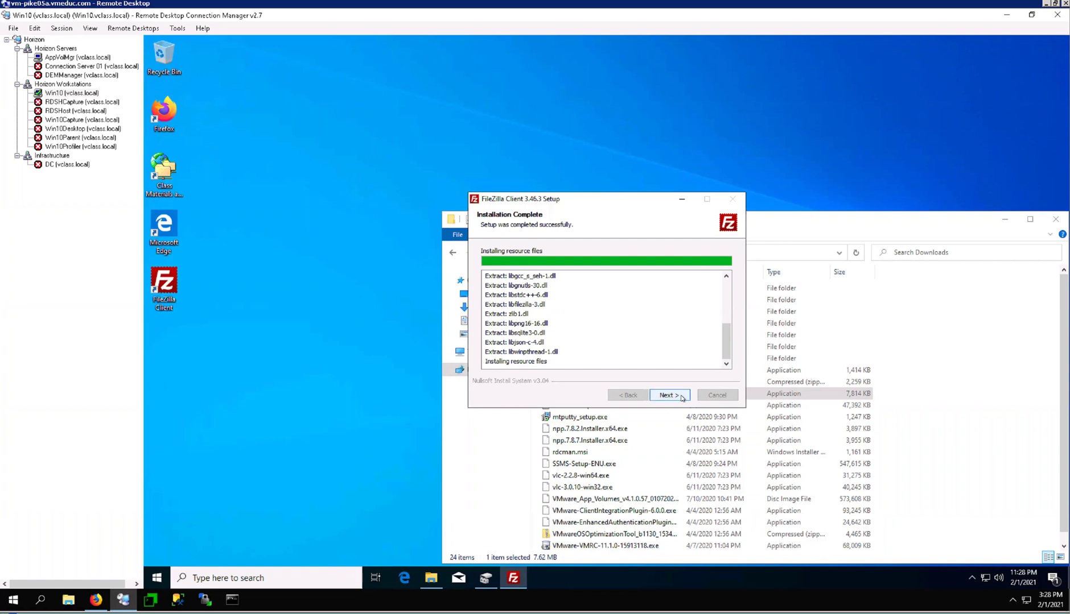
pyautogui.click(681, 397)
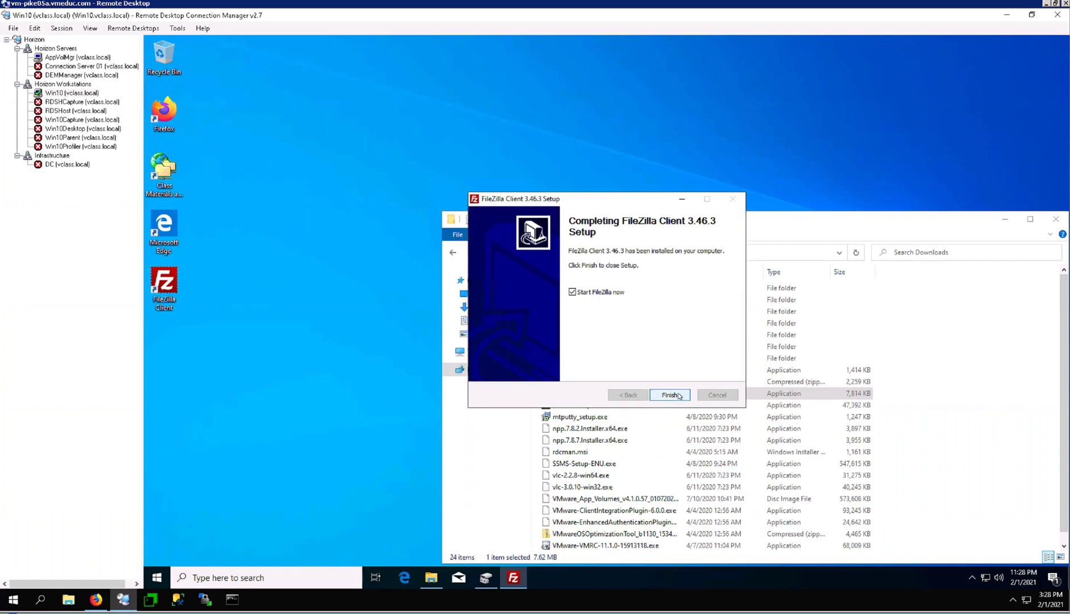
pyautogui.click(608, 295)
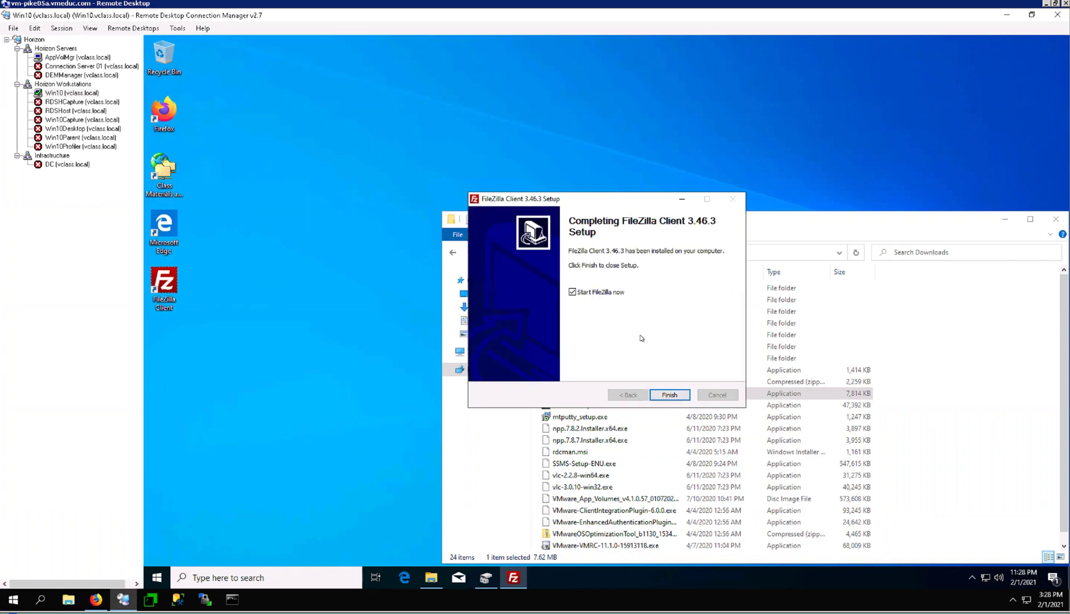
pyautogui.click(671, 395)
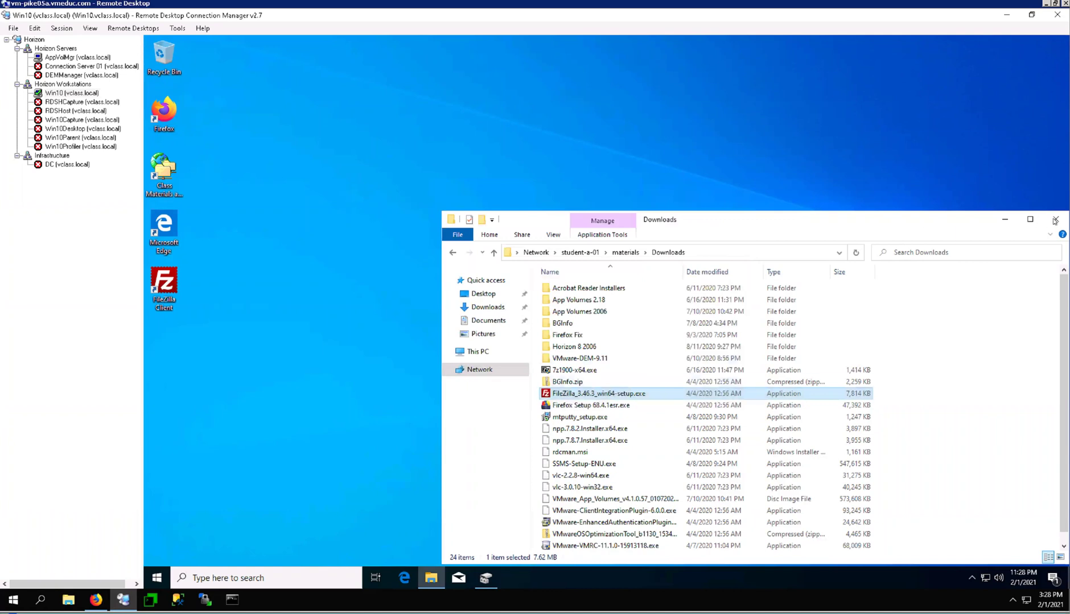
# - Close the Downloads folder and sign out of the Win10 session from Start
pyautogui.click(1055, 220)
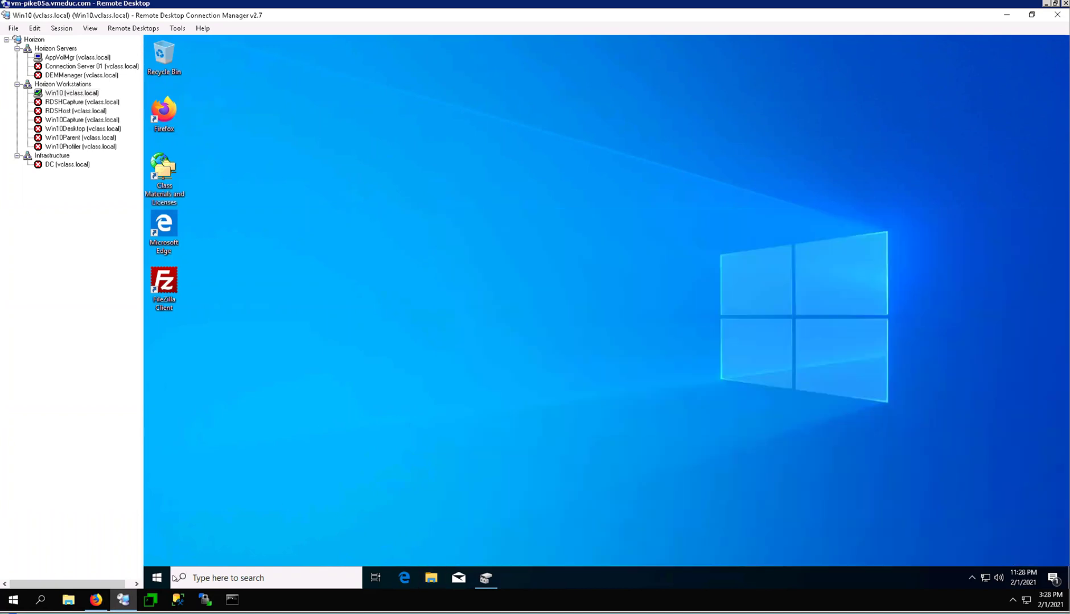
pyautogui.click(162, 581)
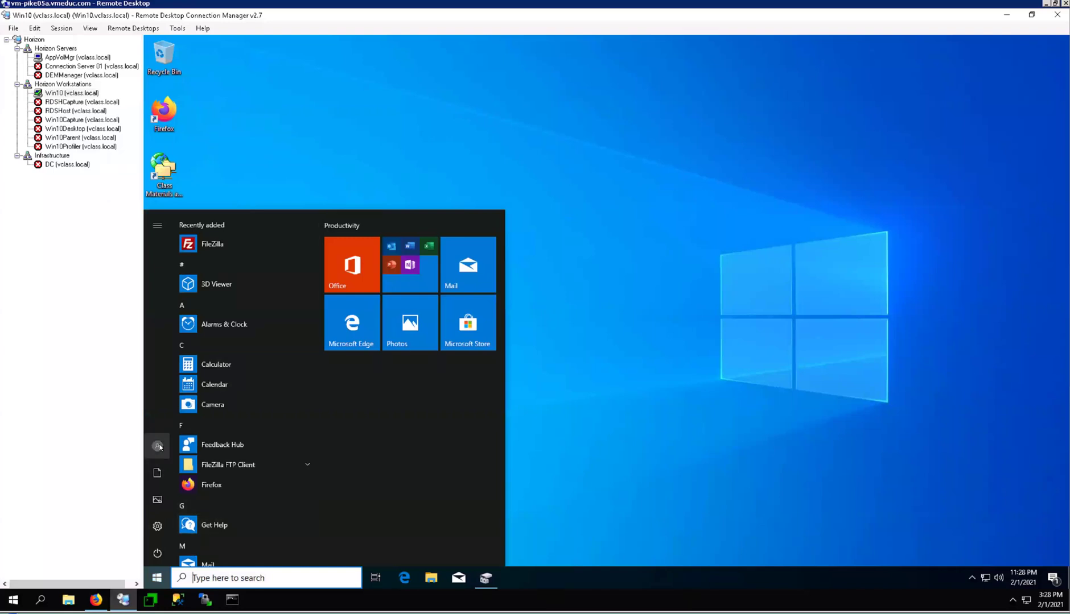
pyautogui.click(160, 447)
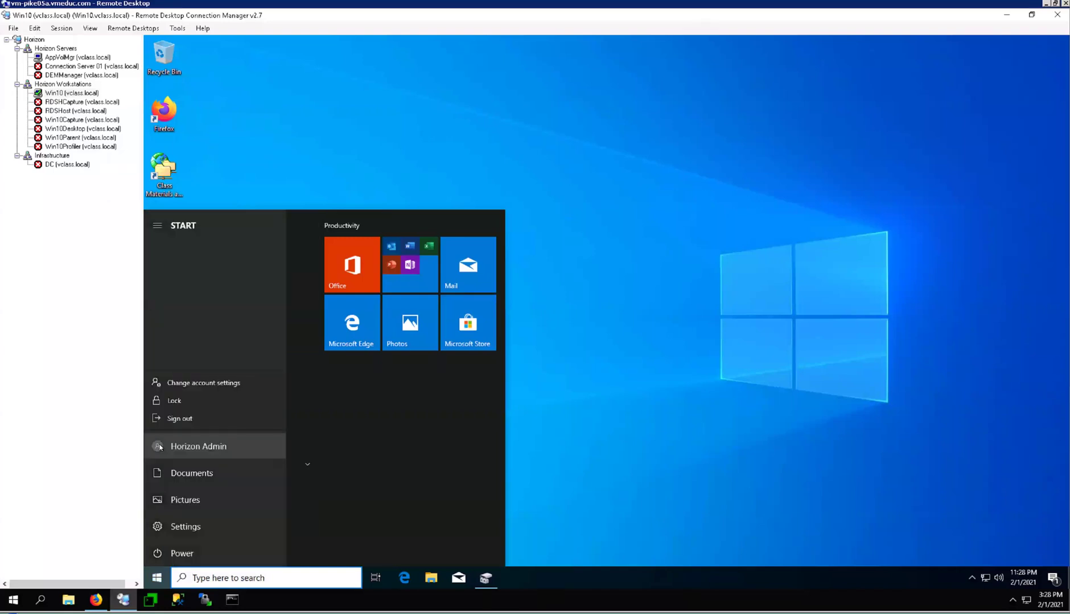
pyautogui.click(192, 419)
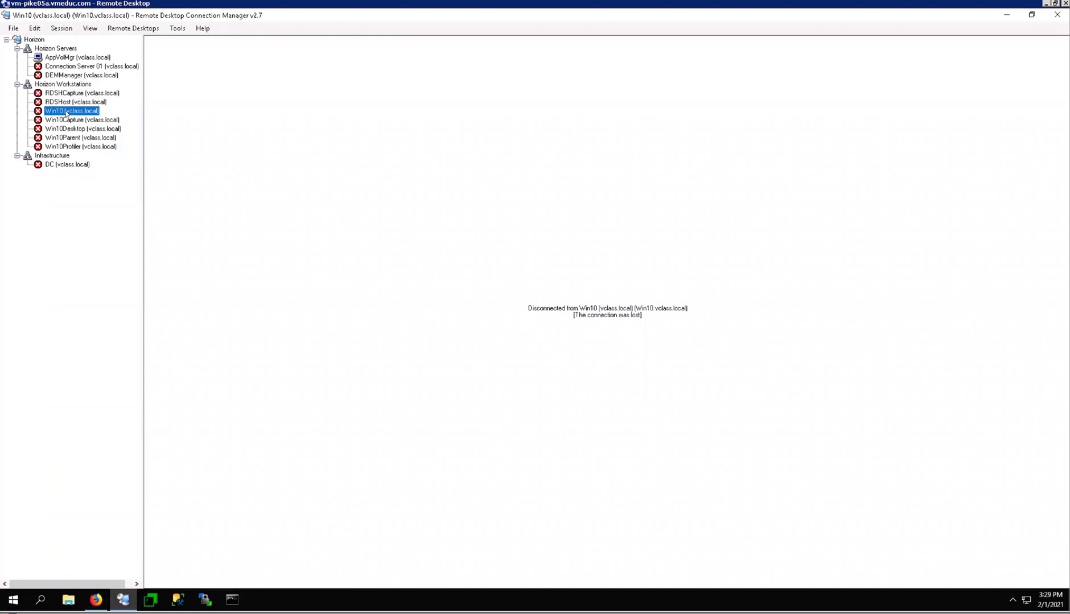
# - Connect to Win10Capture using the horizonadmin credential profile via Connect server as
pyautogui.rightClick(66, 114)
pyautogui.click(64, 211)
pyautogui.click(89, 128)
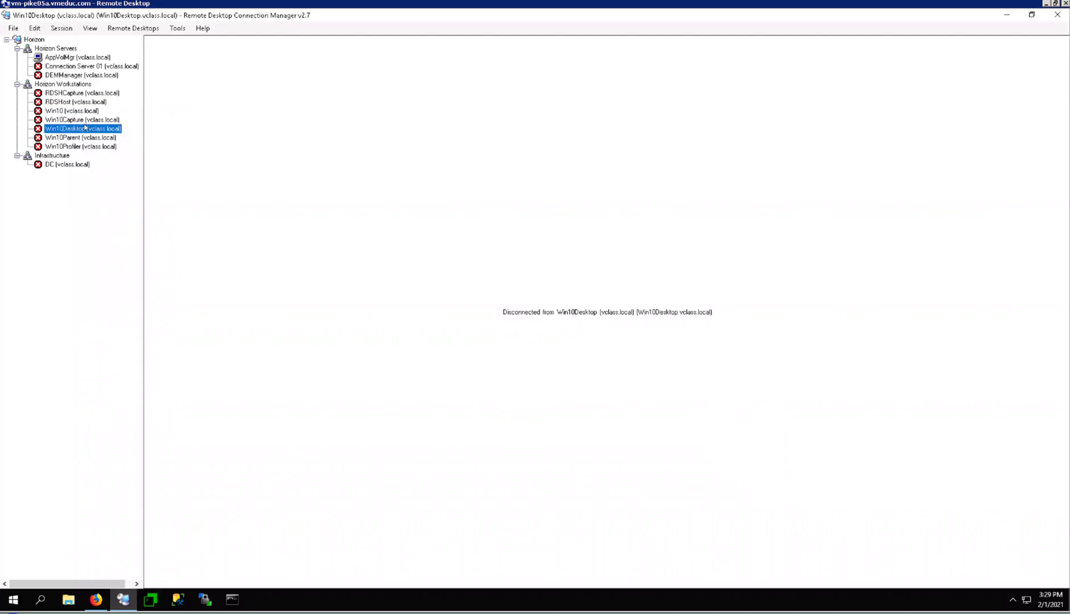
pyautogui.click(80, 122)
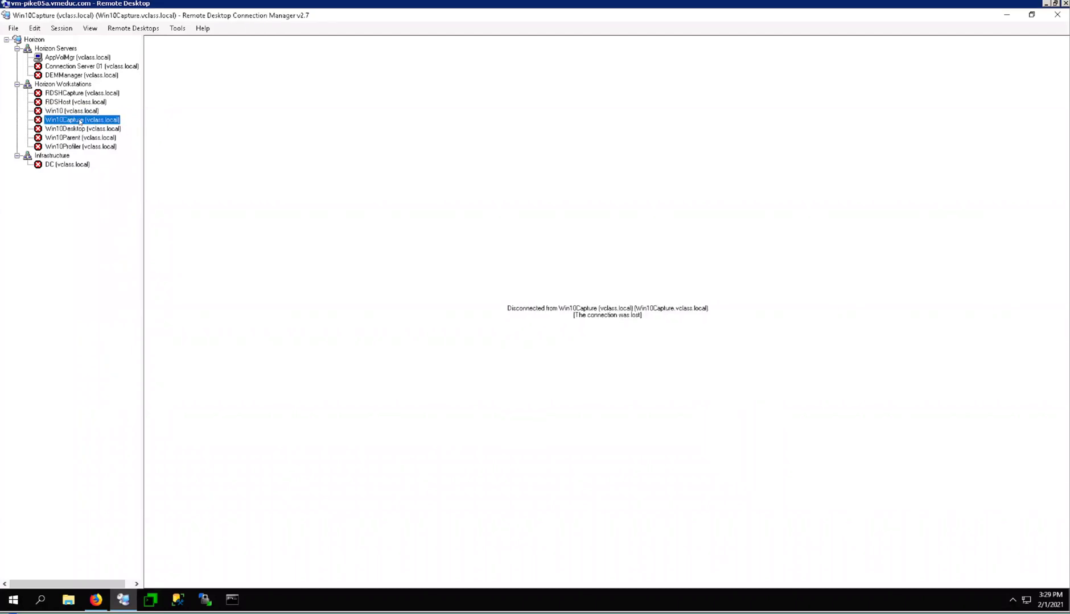
pyautogui.rightClick(80, 122)
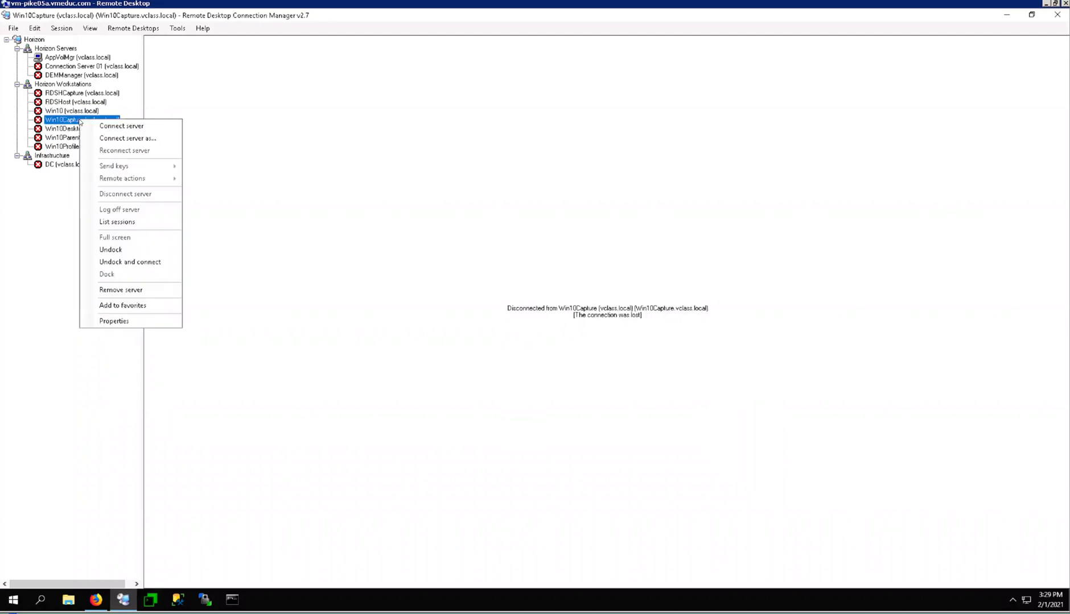
pyautogui.click(128, 138)
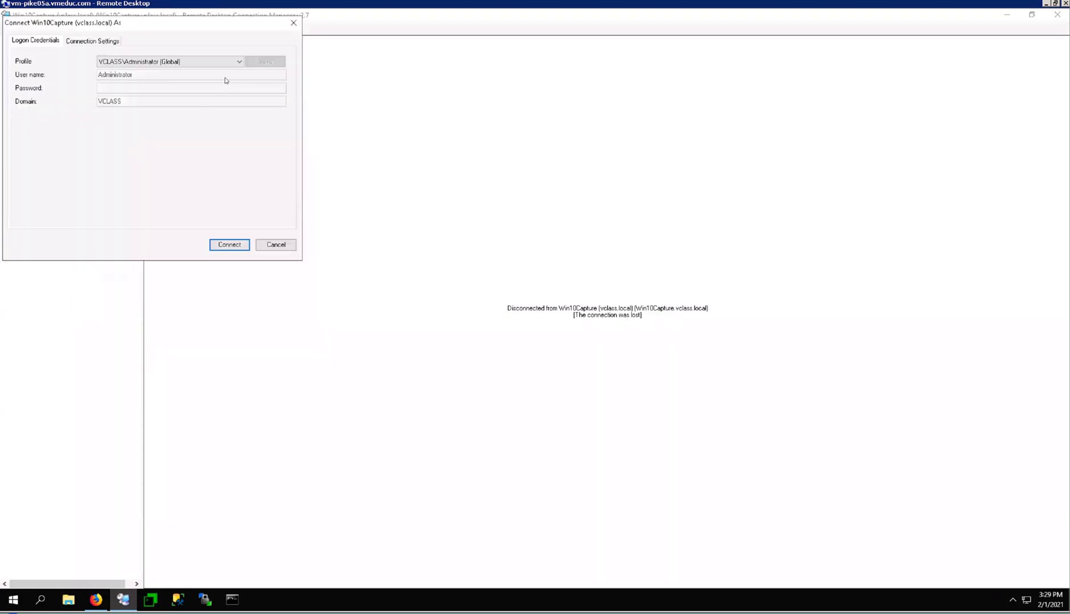
pyautogui.click(239, 61)
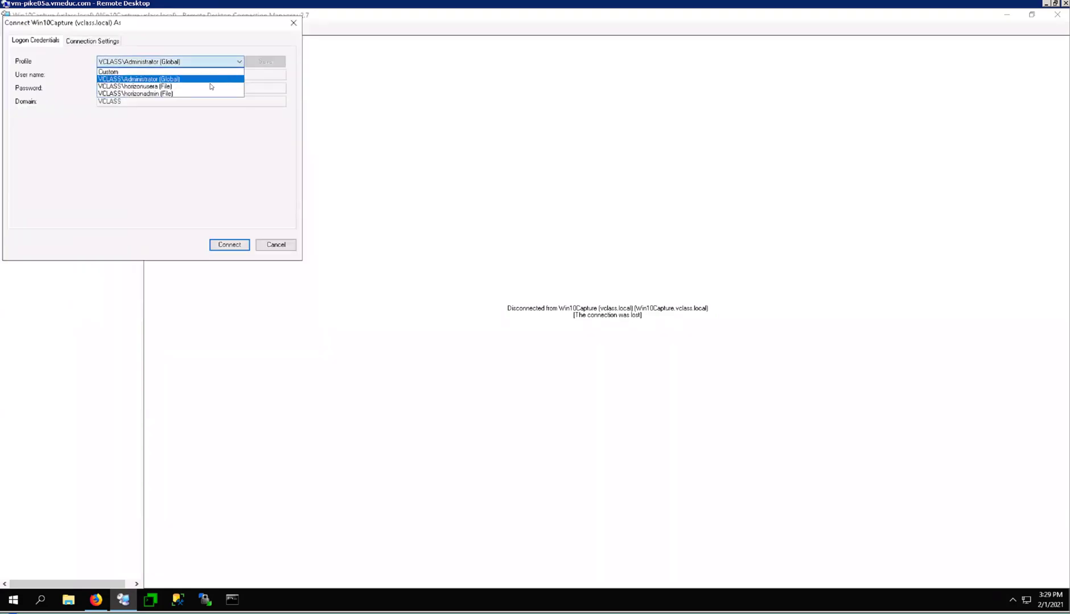
pyautogui.click(169, 94)
pyautogui.click(230, 245)
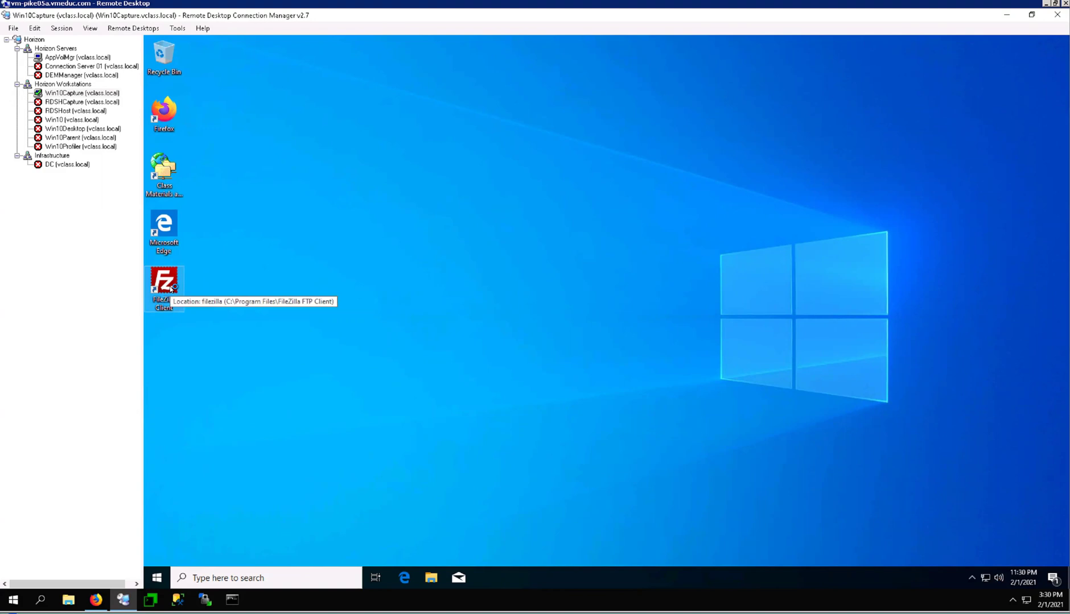
# - Launch FileZilla Client from its Win10Capture desktop shortcut
pyautogui.doubleClick(170, 286)
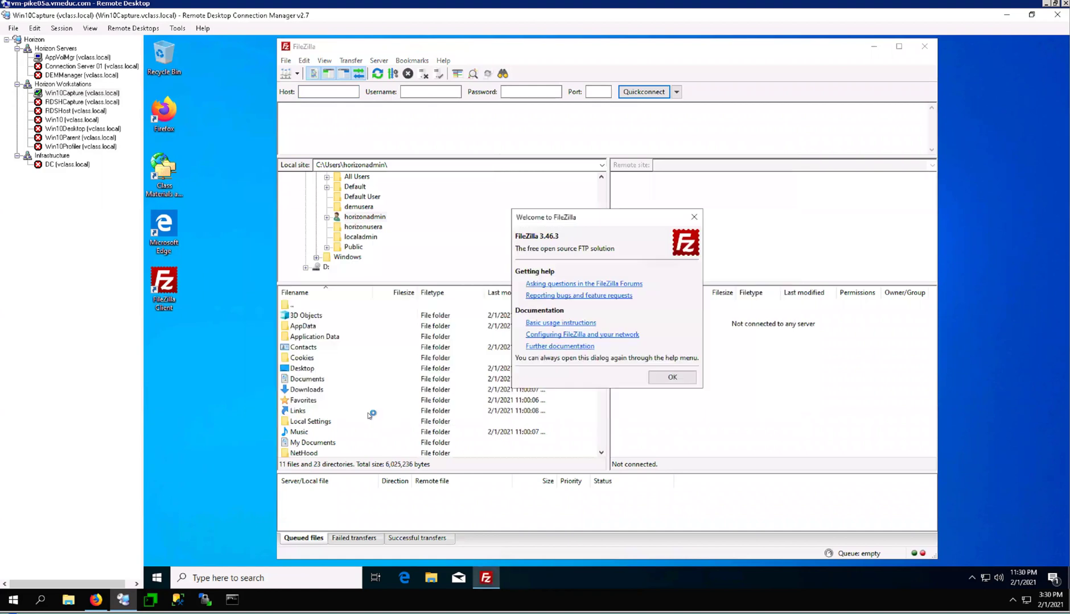
# - Switch to Firefox and show App Volumes Manager's Writables list
pyautogui.click(96, 600)
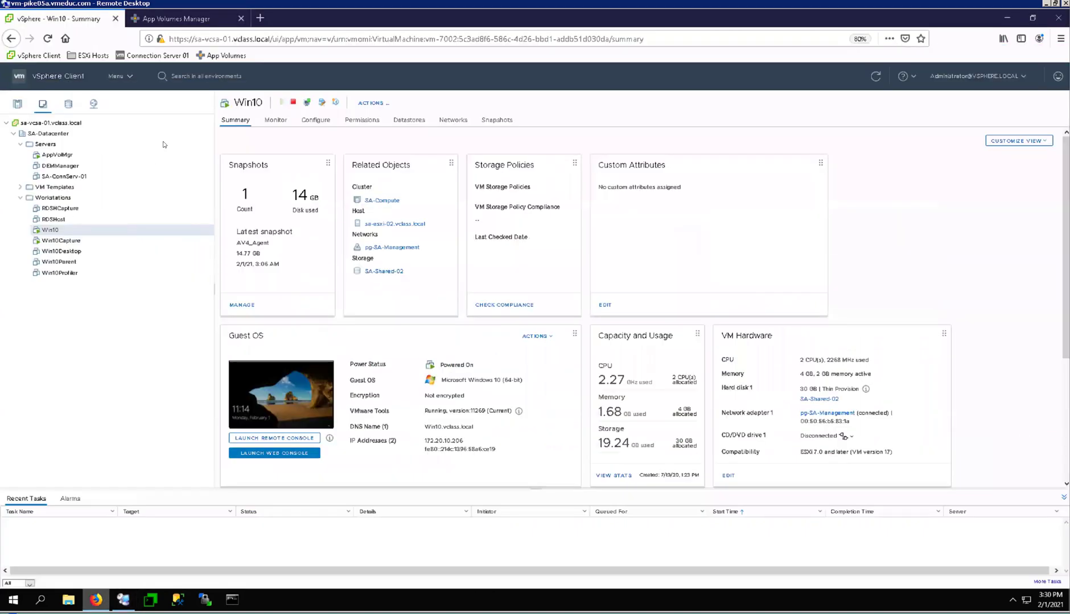
pyautogui.click(183, 19)
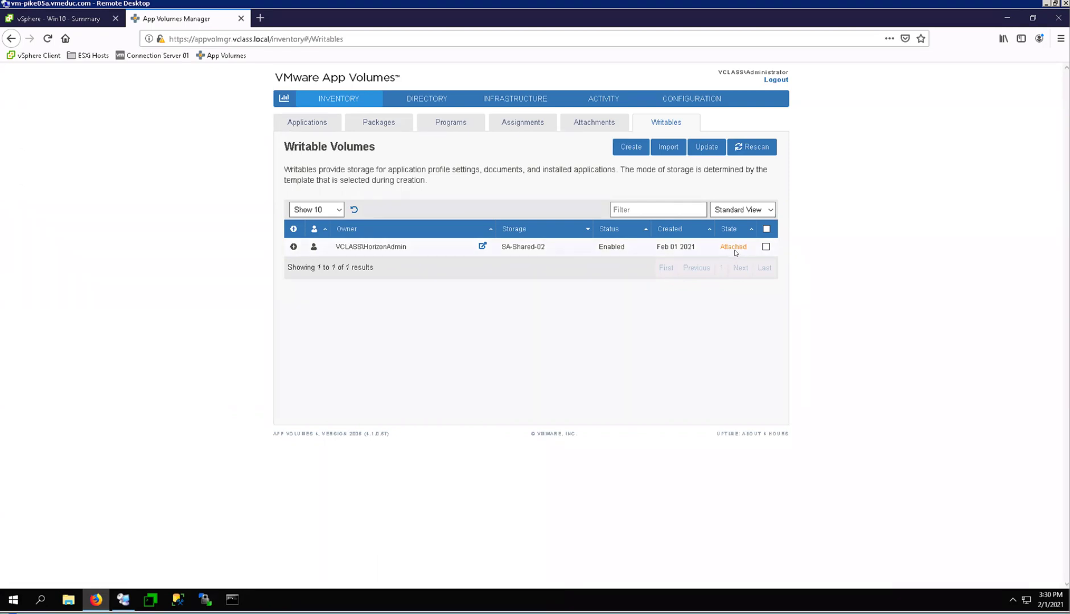
# - Open the Attachments tab and the VCLASS\WIN10CAPTURE$ computer's details
pyautogui.click(592, 125)
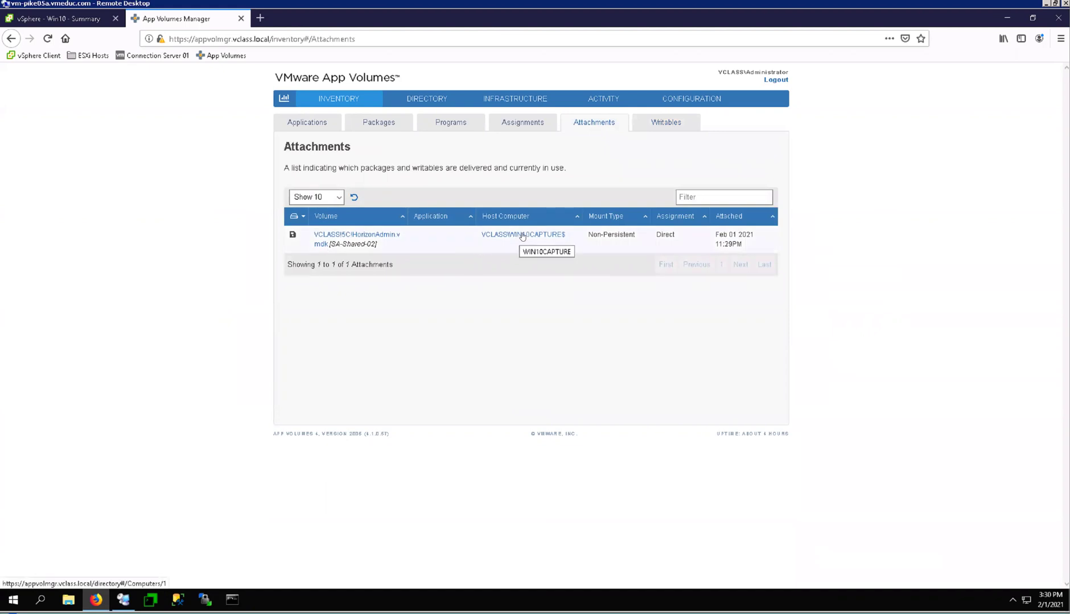
pyautogui.click(522, 235)
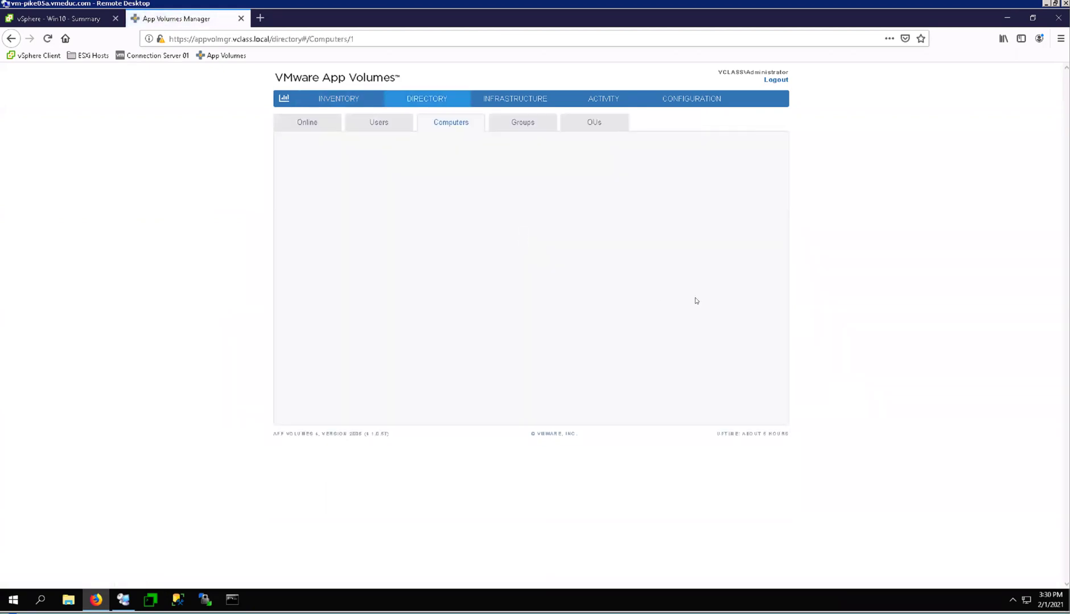